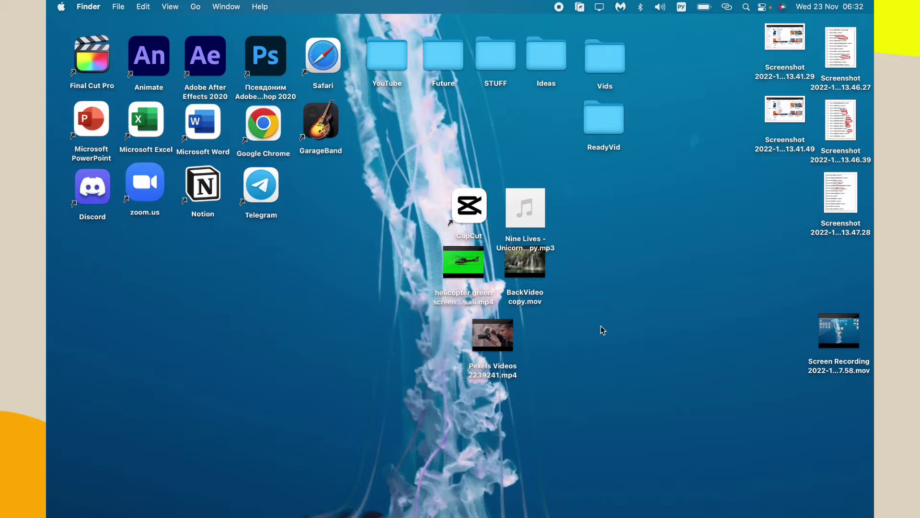
- Start a new CapCut project, import BackVideo copy.mov, and place it on the timeline
double_click(469, 207)
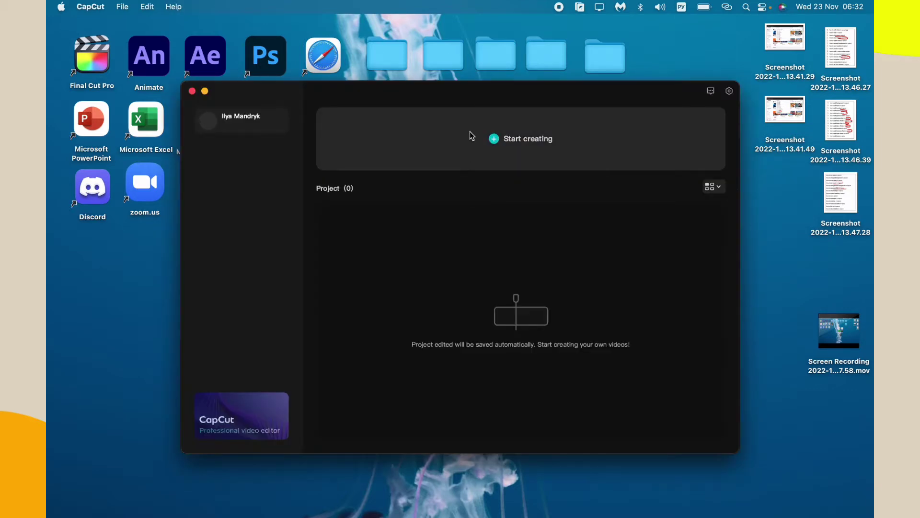
click(469, 133)
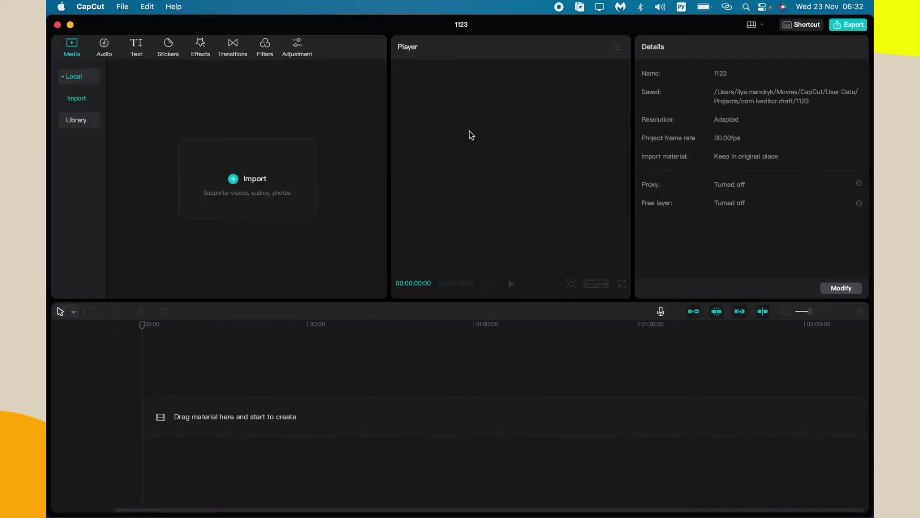
click(235, 201)
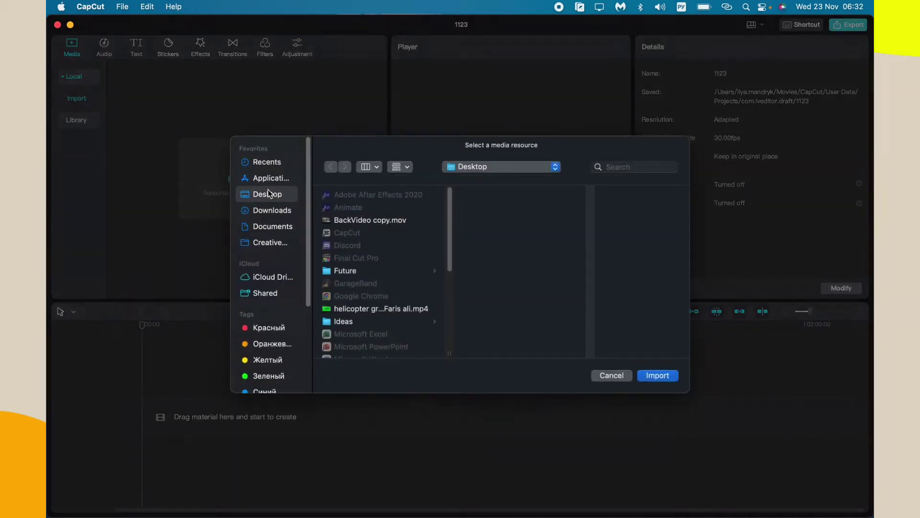
click(369, 223)
click(667, 382)
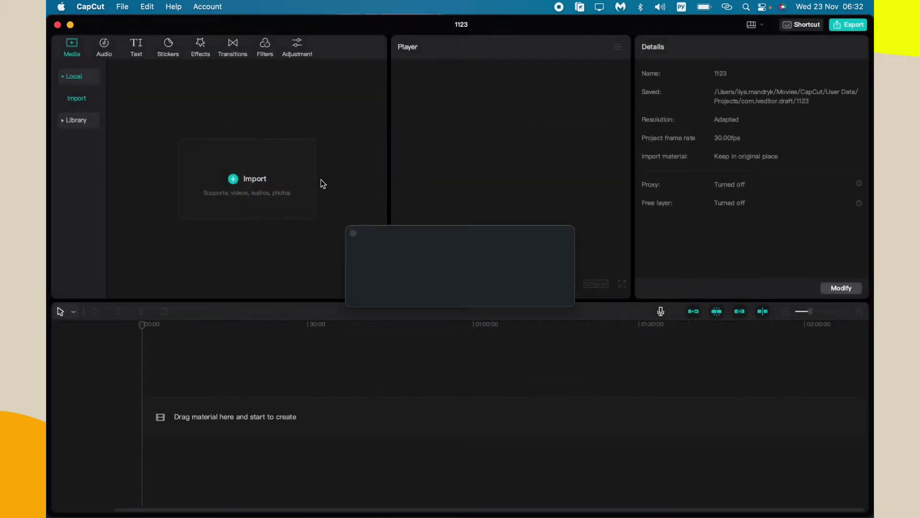
drag(176, 141, 248, 412)
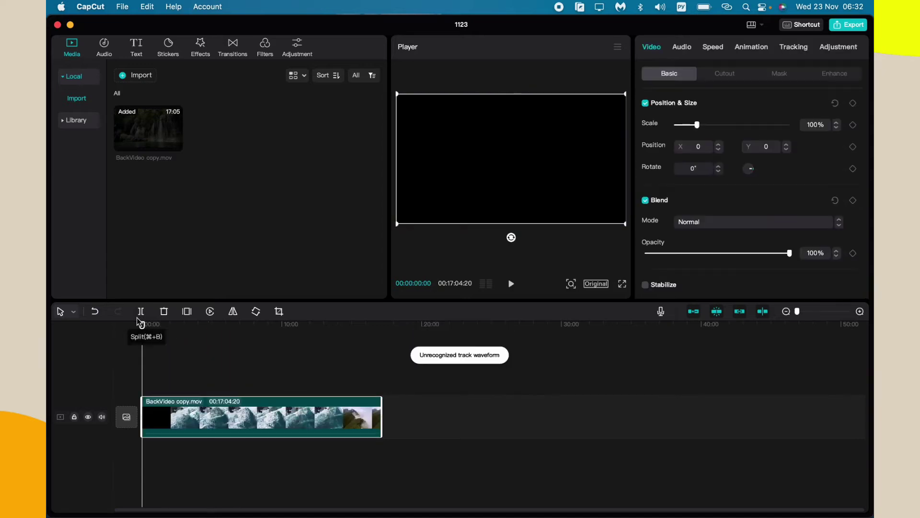
drag(144, 325, 262, 333)
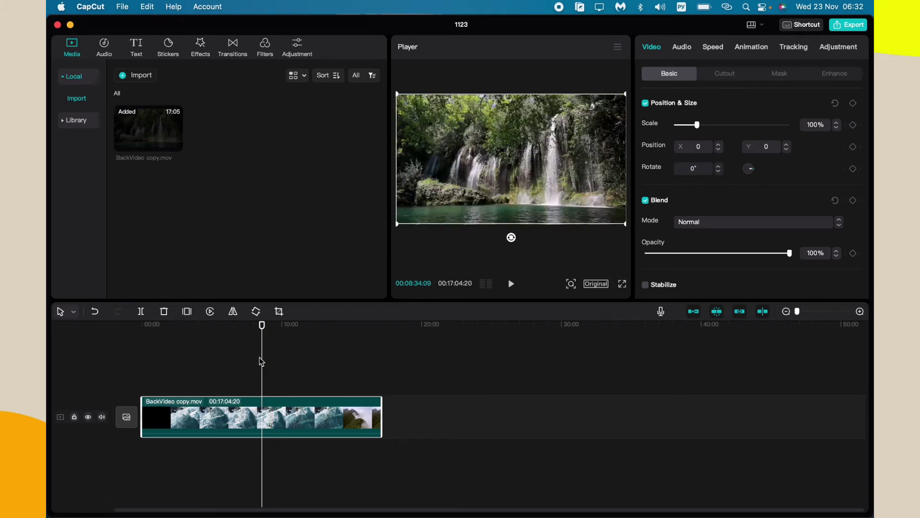
scroll(261, 360, up, 3)
scroll(261, 359, up, 3)
scroll(260, 359, up, 1)
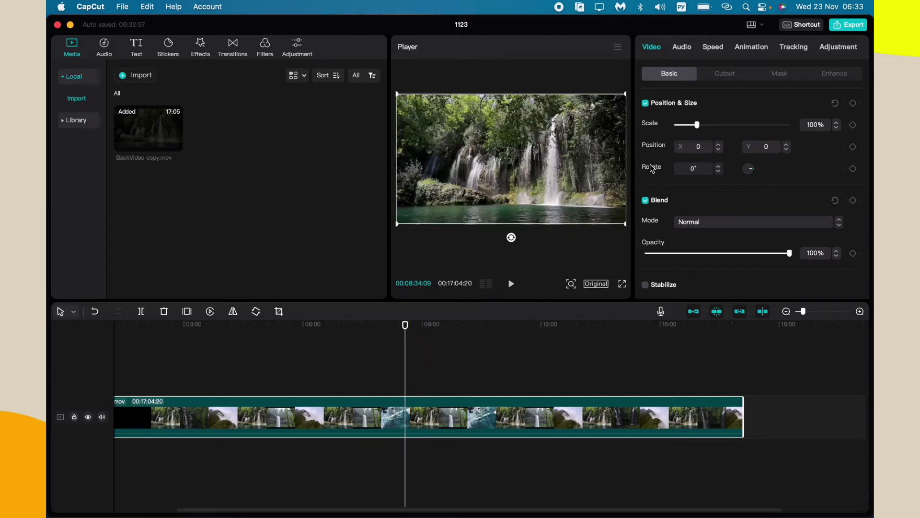
- Try the Fade In and Shake 1 entrance animations on the waterfall clip
click(748, 50)
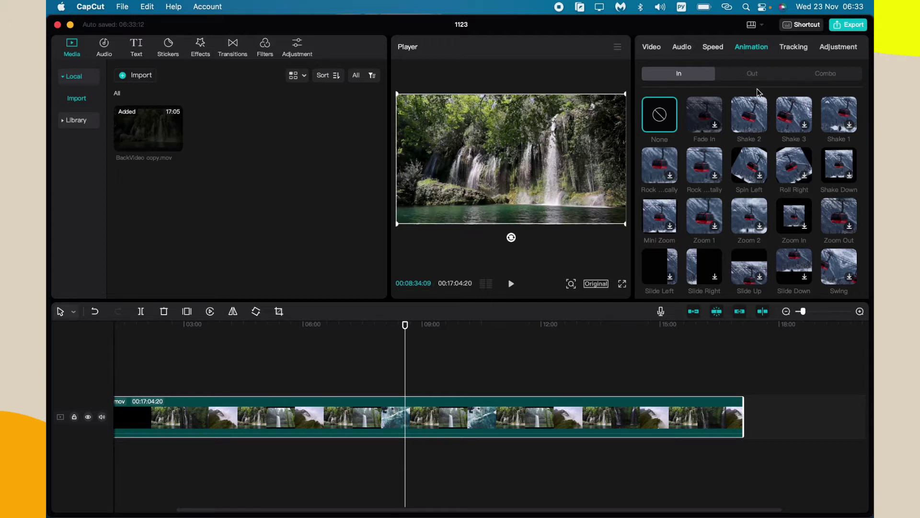
click(715, 124)
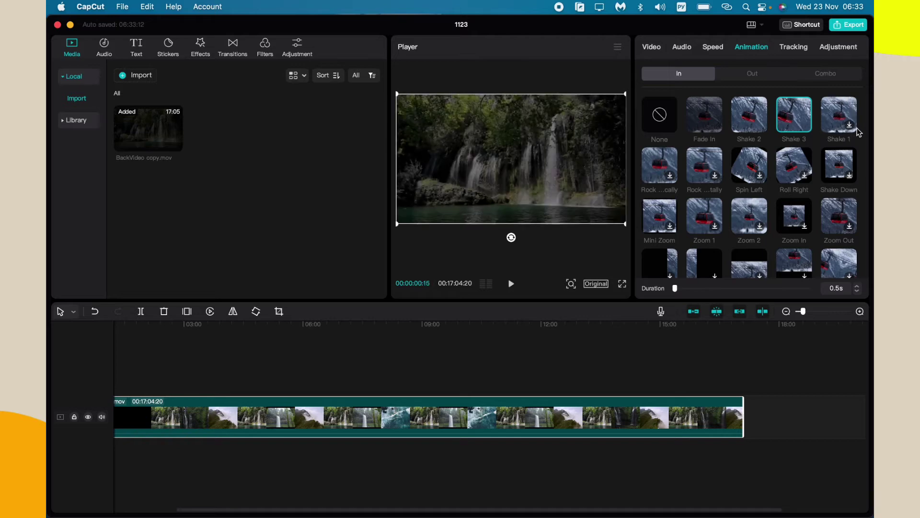
click(834, 127)
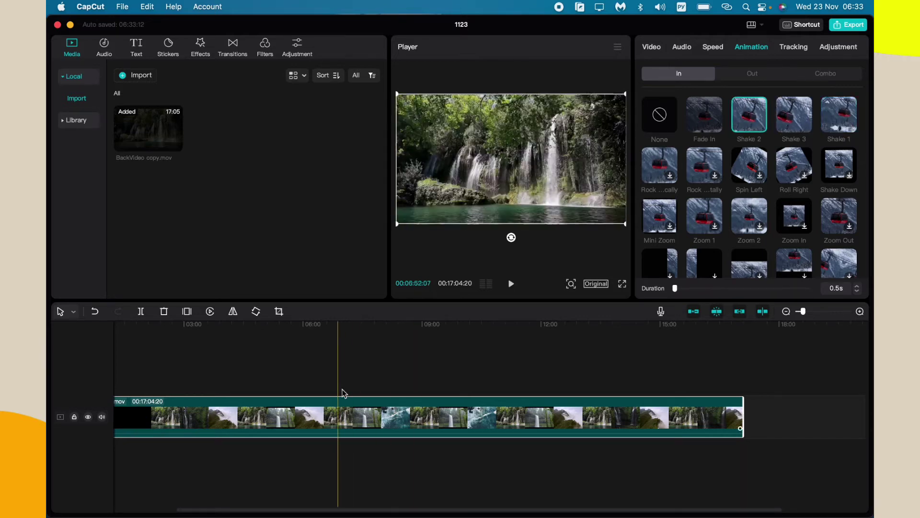
click(360, 370)
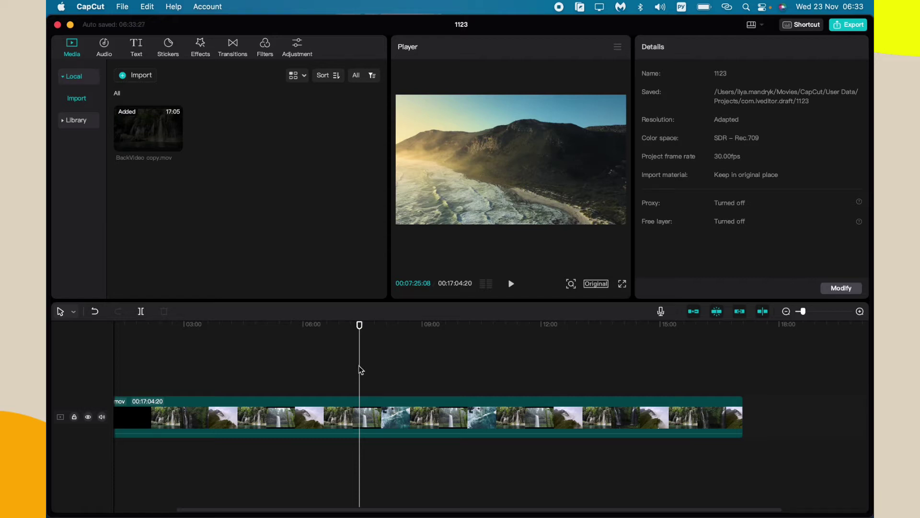
scroll(345, 370, down, 5)
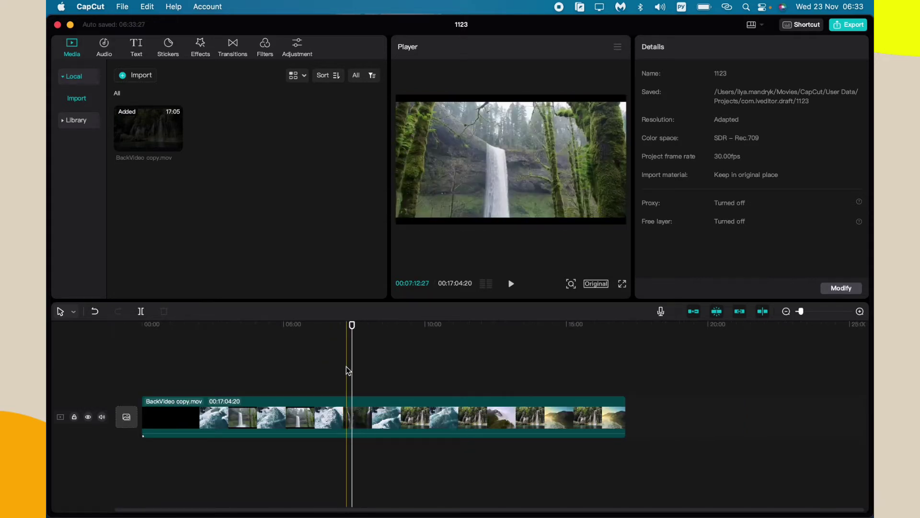
- Apply Shake 2 to the waterfall clip, preview its start, and park the playhead near 7:12
click(339, 417)
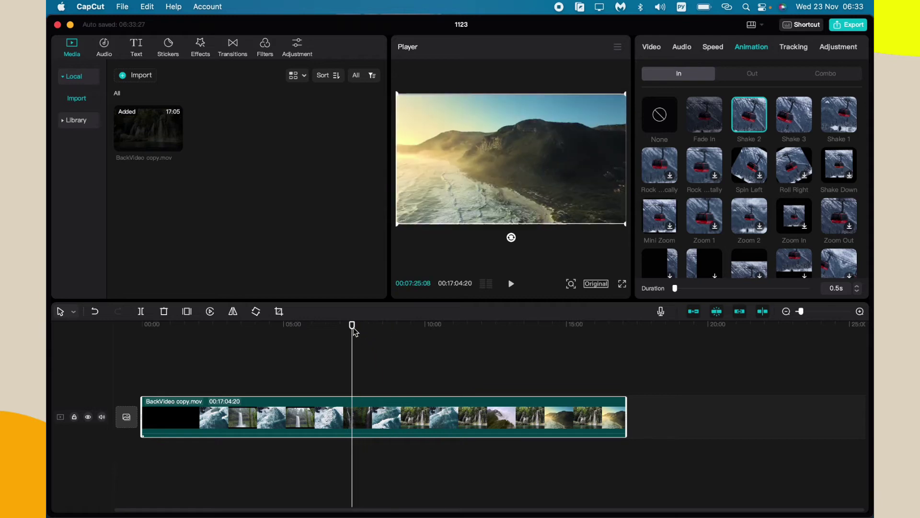
click(747, 124)
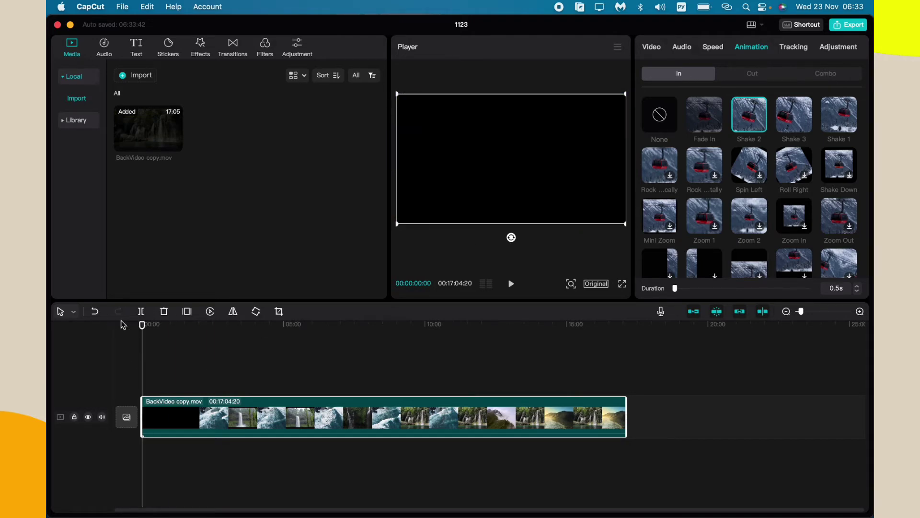
key(space)
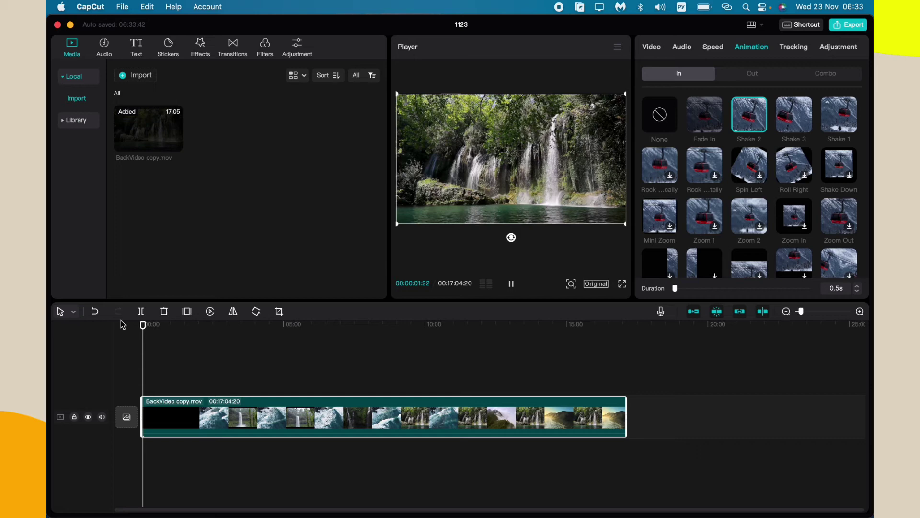
key(space)
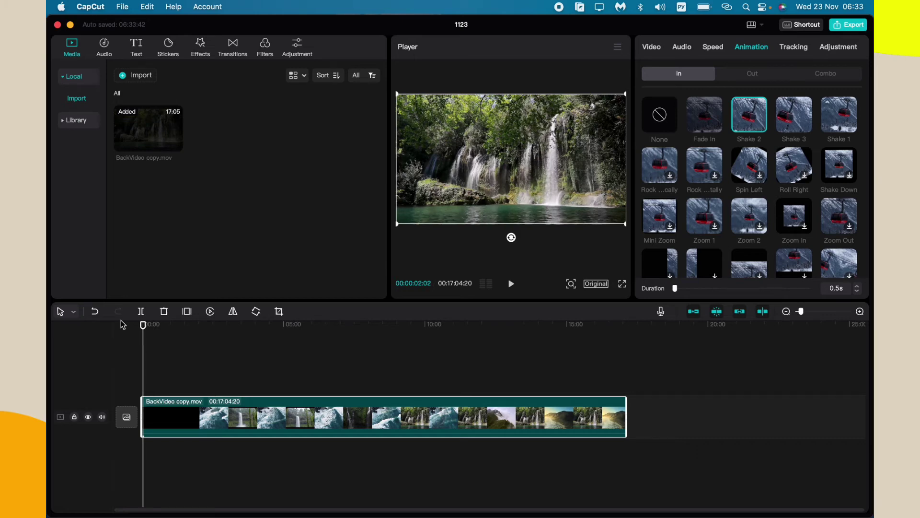
drag(143, 325, 345, 329)
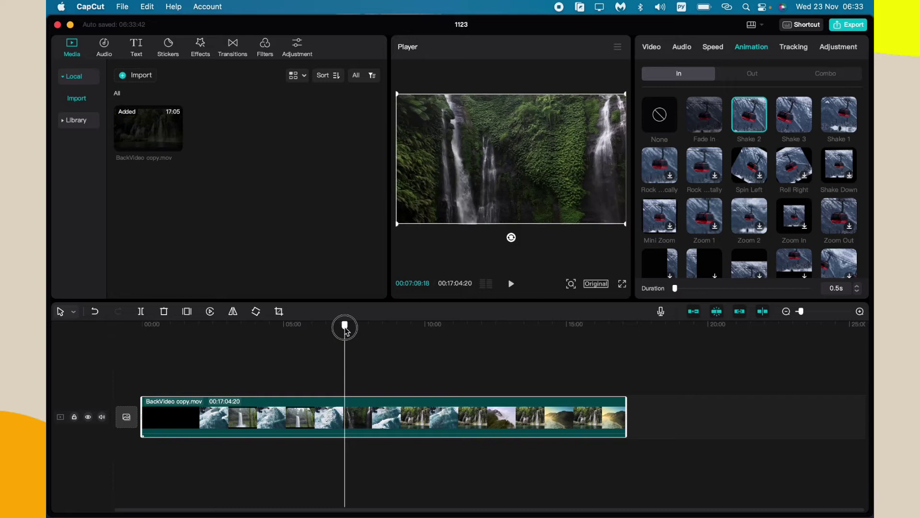
drag(345, 329, 348, 331)
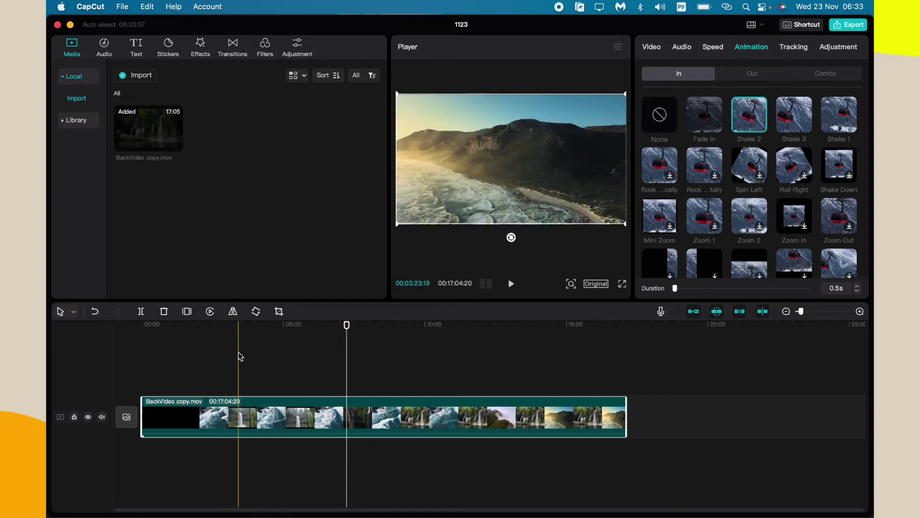
- Split the clip at the playhead and give the middle piece the Shake 2 entrance
click(142, 311)
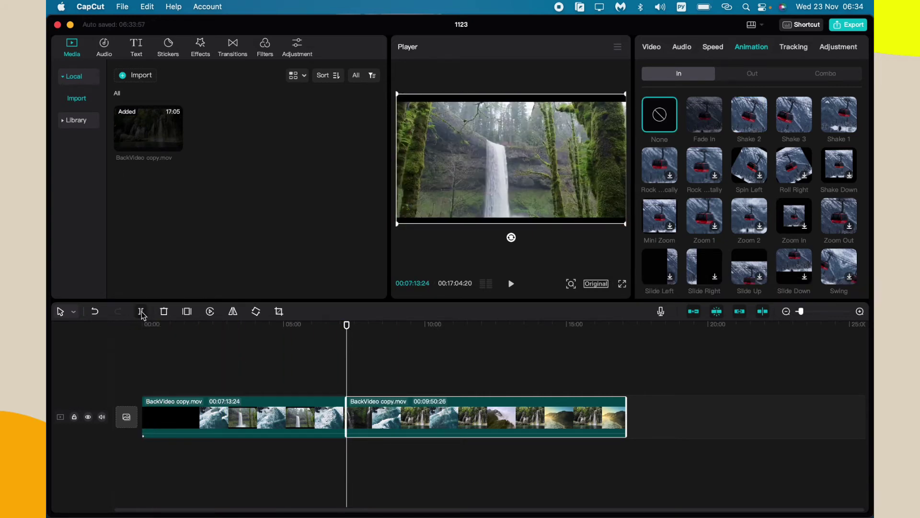
scroll(344, 387, up, 3)
scroll(344, 386, up, 3)
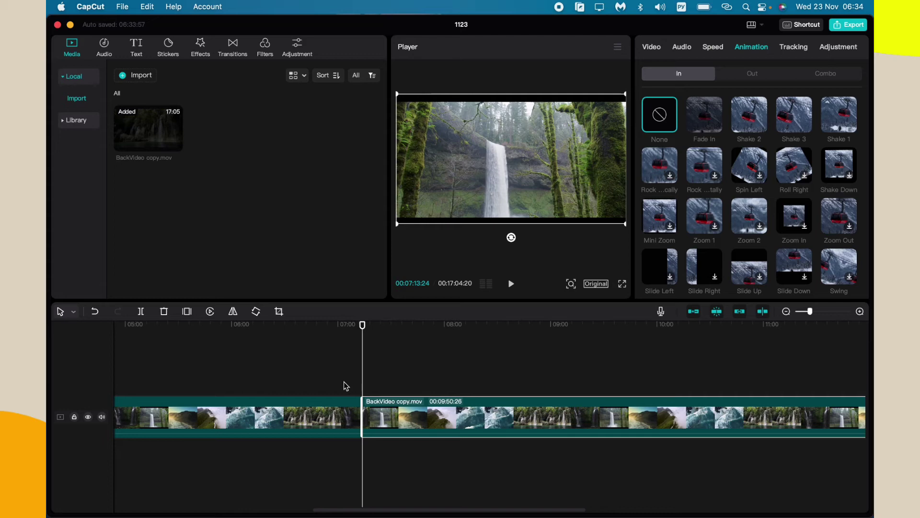
scroll(344, 385, up, 3)
scroll(344, 386, up, 3)
scroll(344, 386, up, 2)
scroll(344, 386, up, 2)
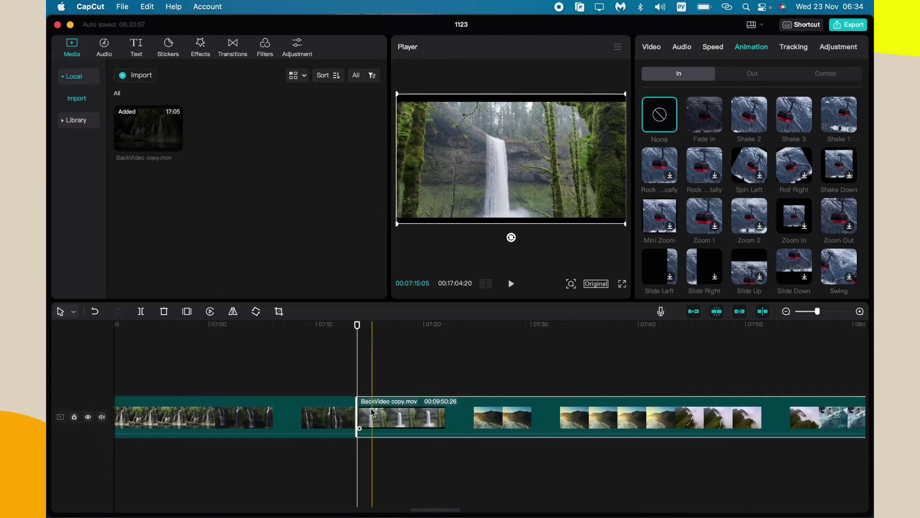
scroll(372, 412, up, 2)
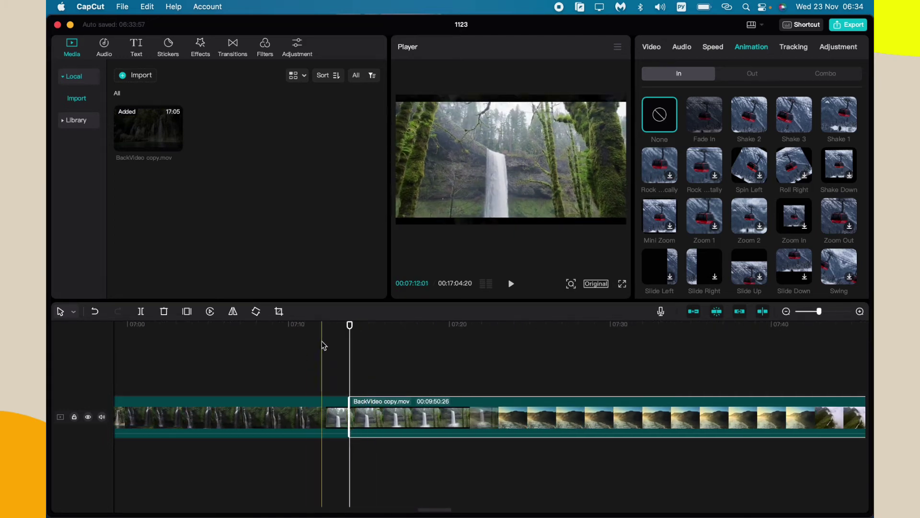
drag(350, 325, 365, 326)
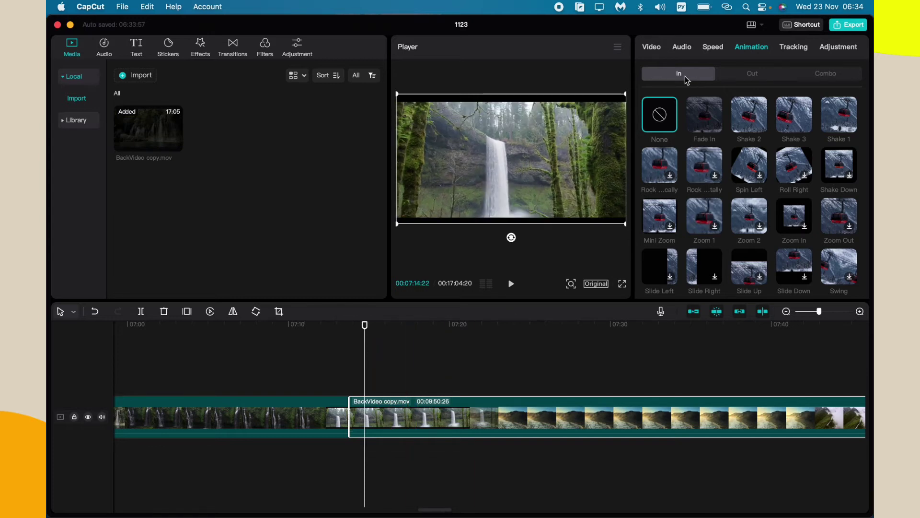
click(743, 114)
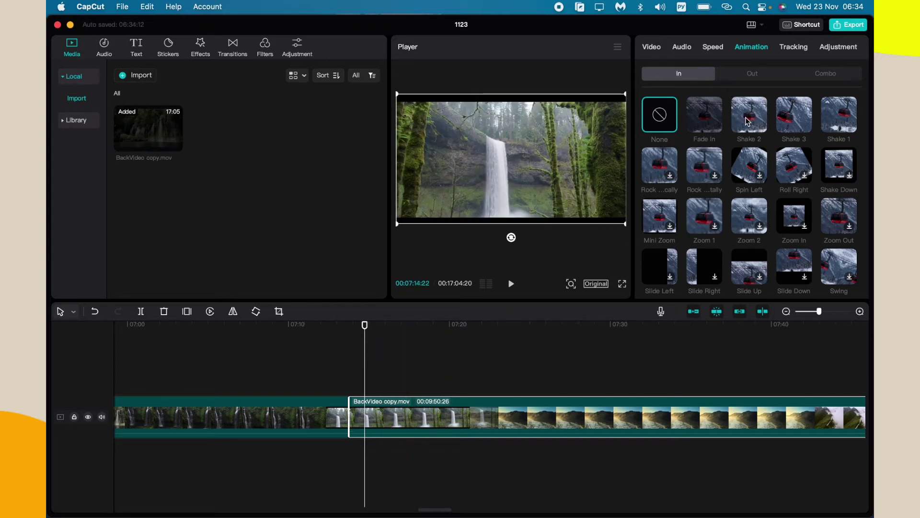
click(341, 362)
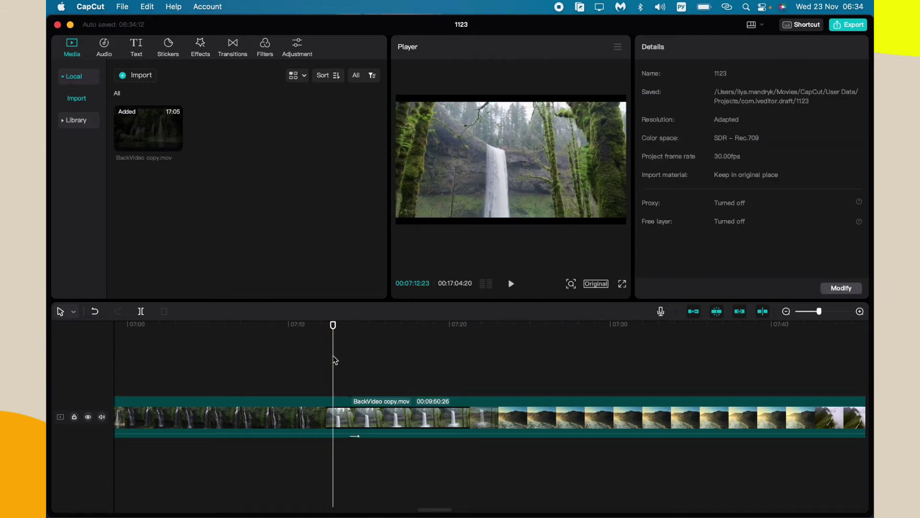
key(space)
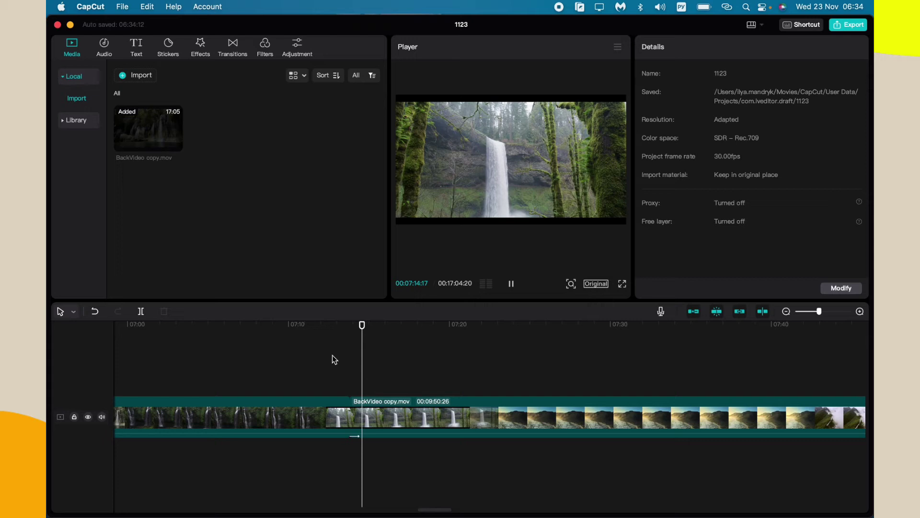
key(space)
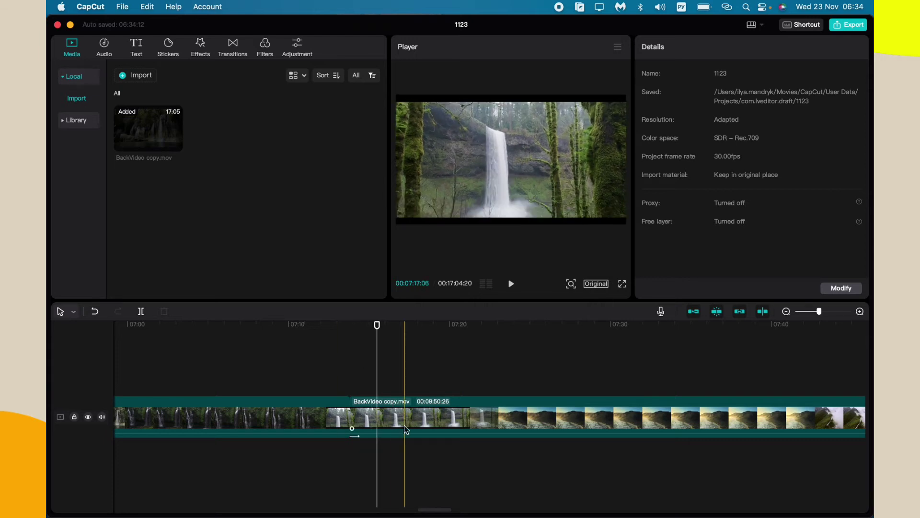
click(352, 428)
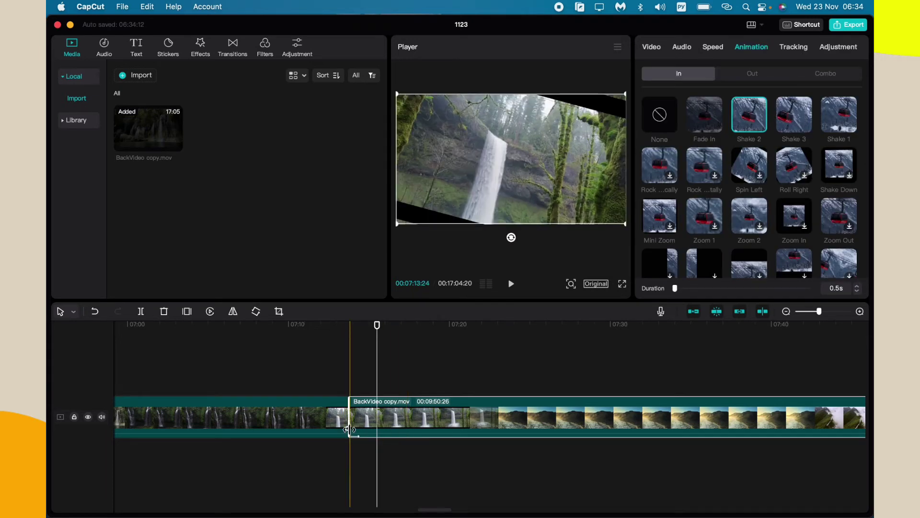
scroll(375, 434, up, 3)
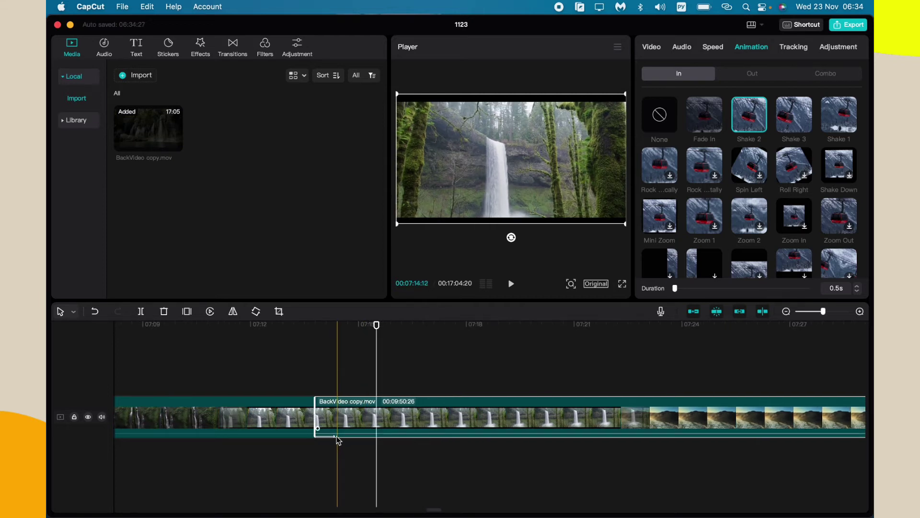
drag(335, 438, 337, 433)
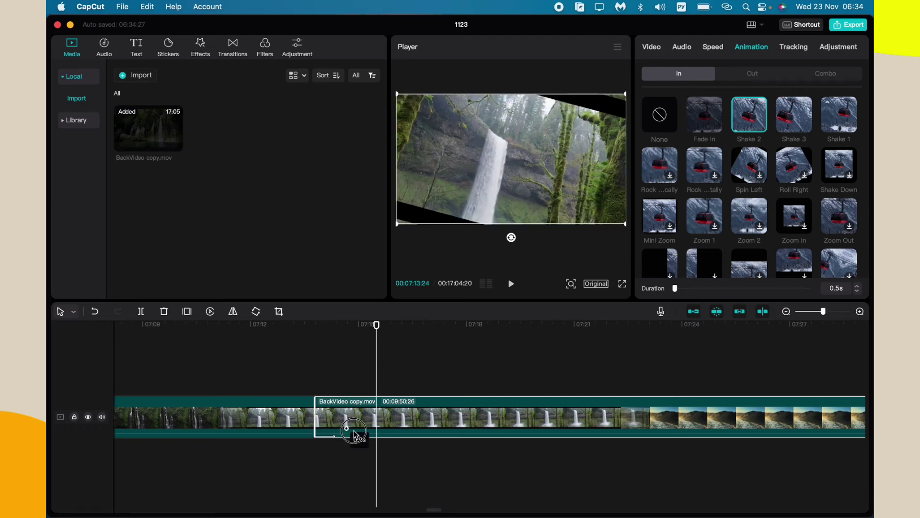
click(304, 346)
key(space)
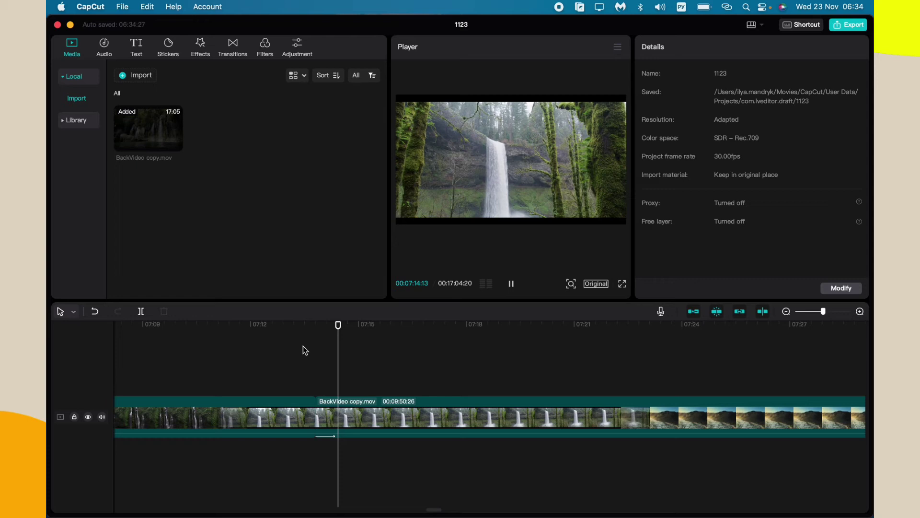
key(space)
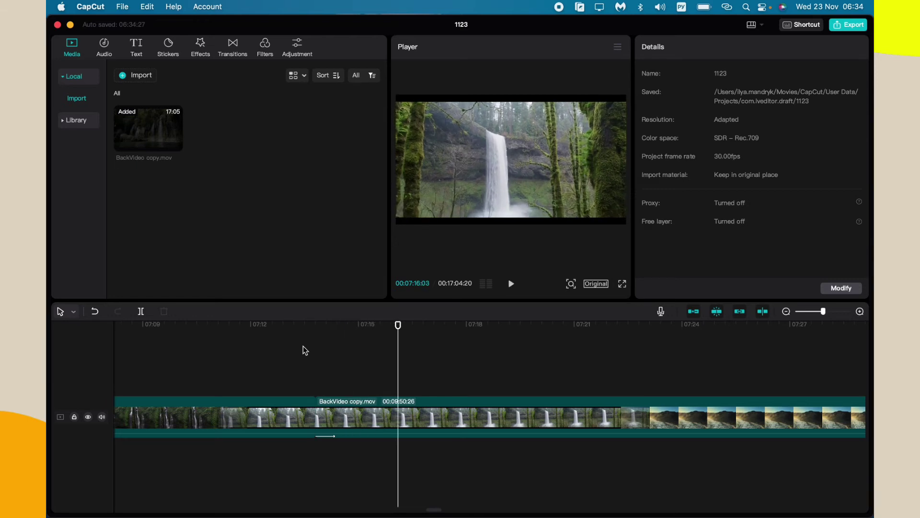
click(349, 421)
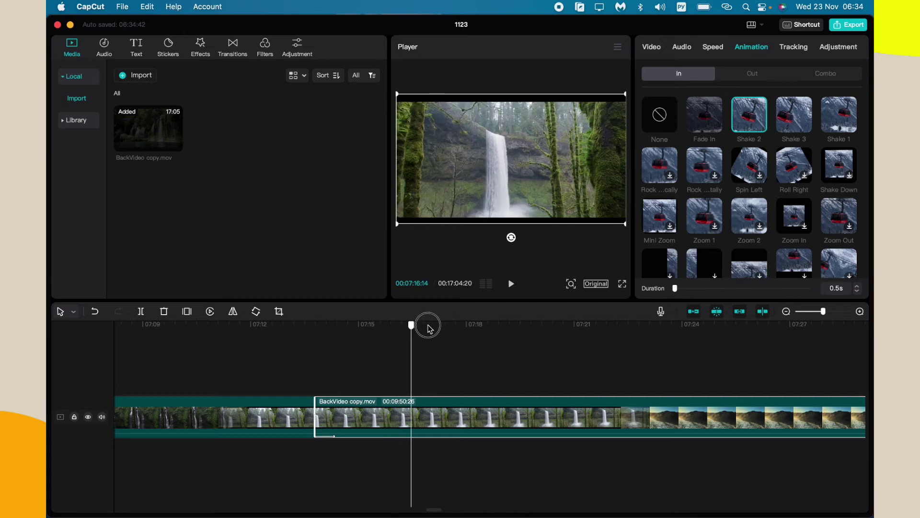
- Split the clip near 07:21 and list exit animations for the seven-second piece
drag(398, 325, 571, 325)
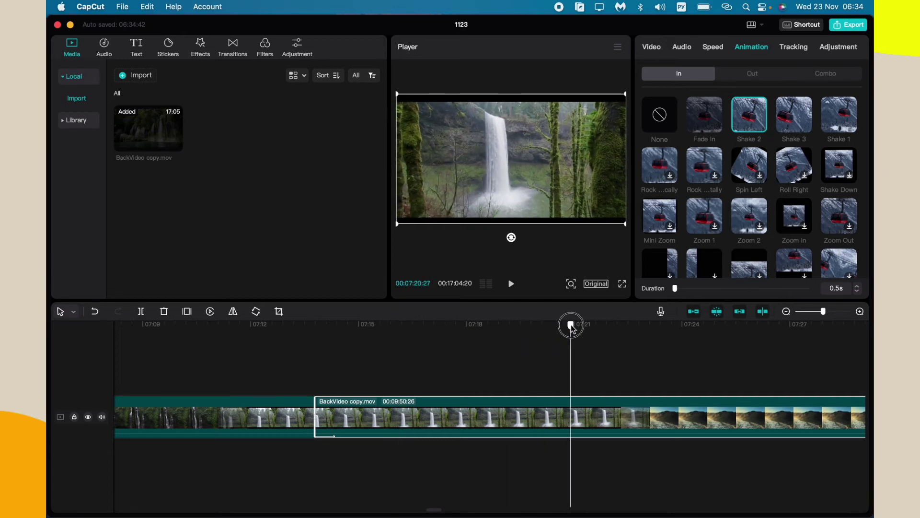
click(144, 313)
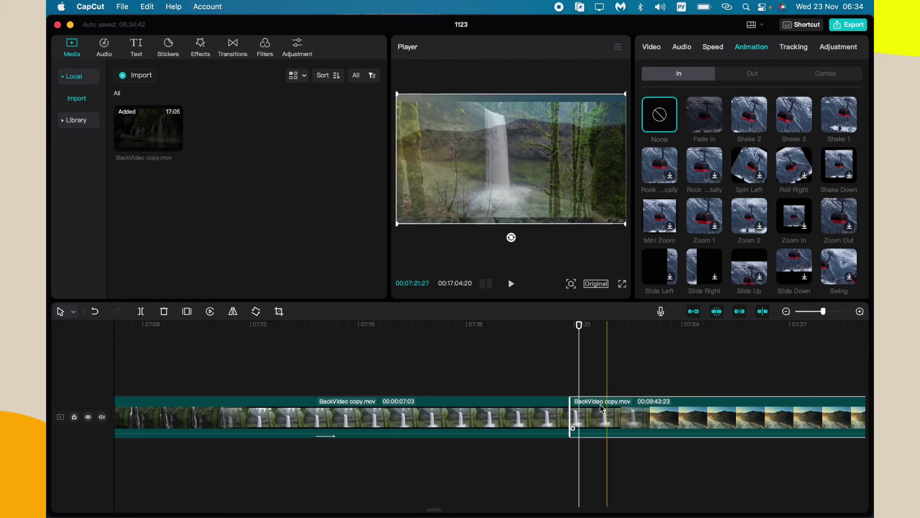
click(526, 392)
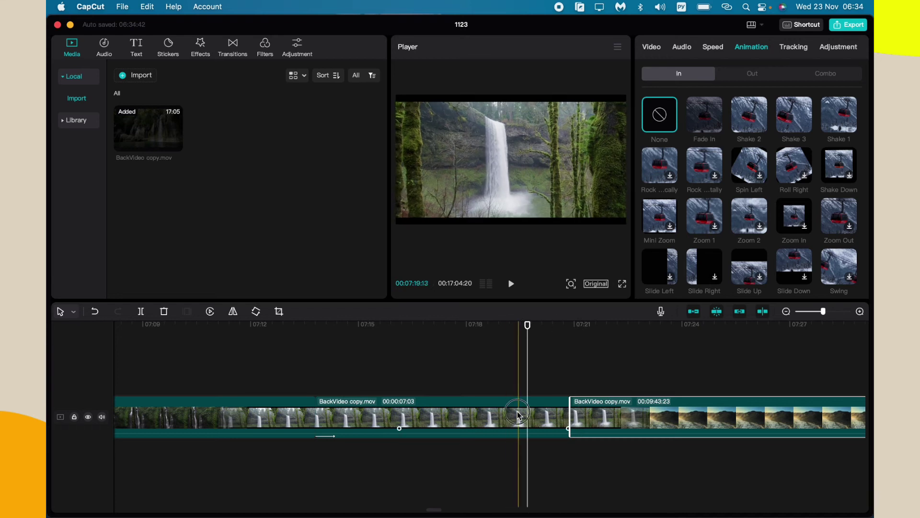
click(512, 410)
drag(529, 328, 534, 331)
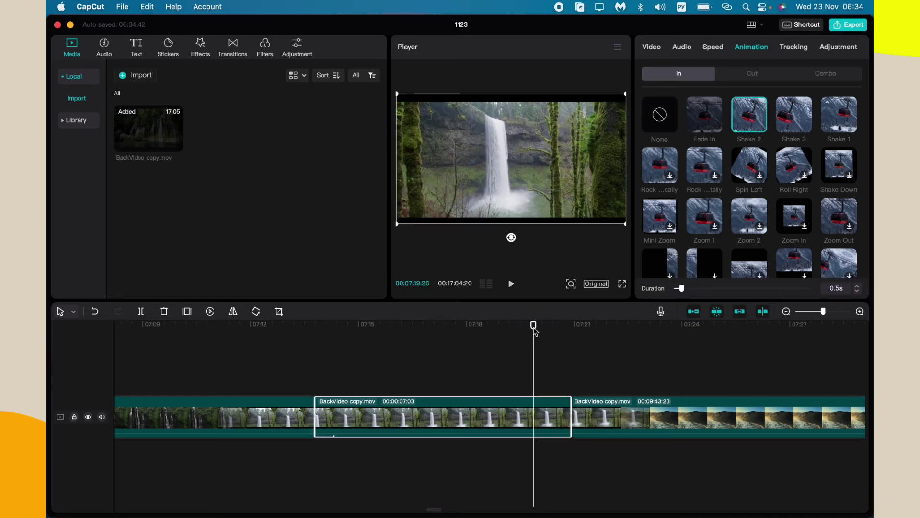
click(752, 74)
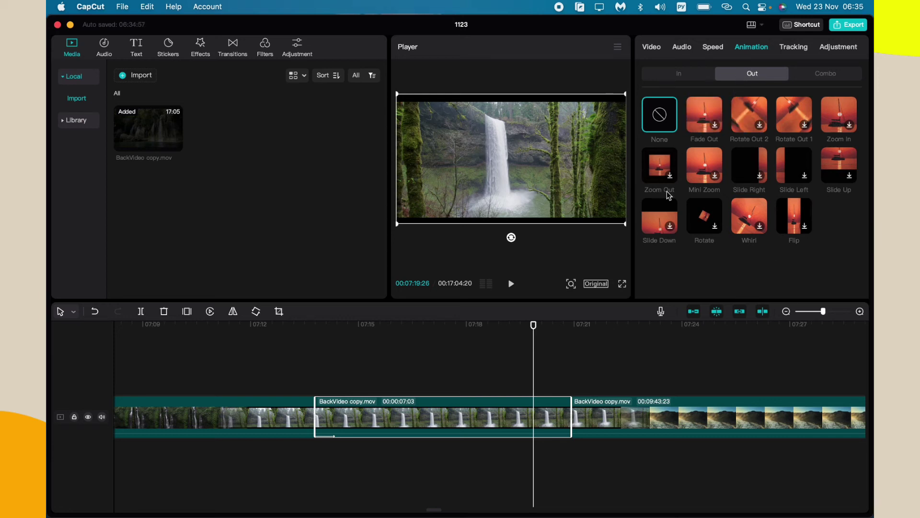
click(843, 126)
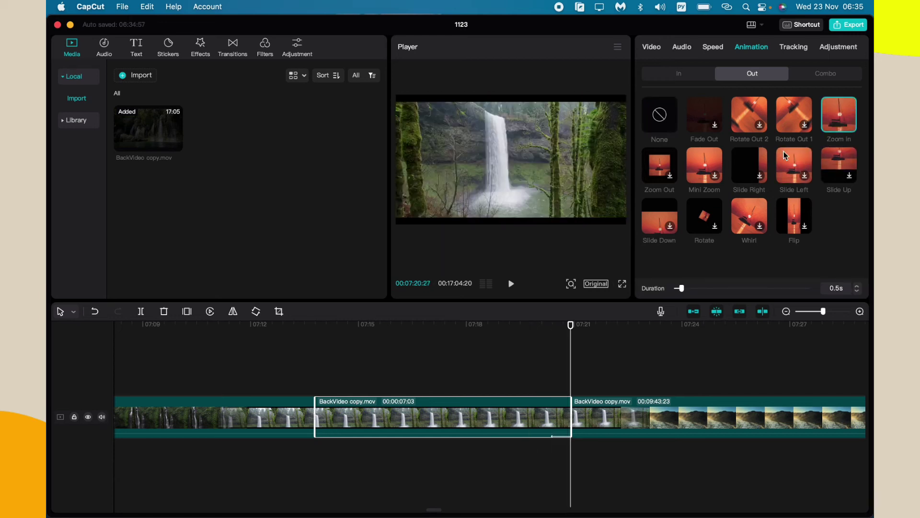
click(592, 363)
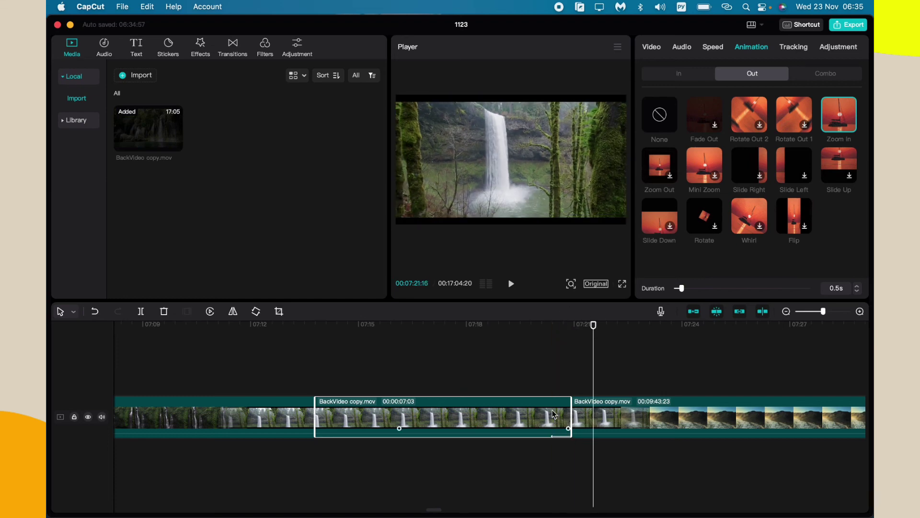
key(super+z)
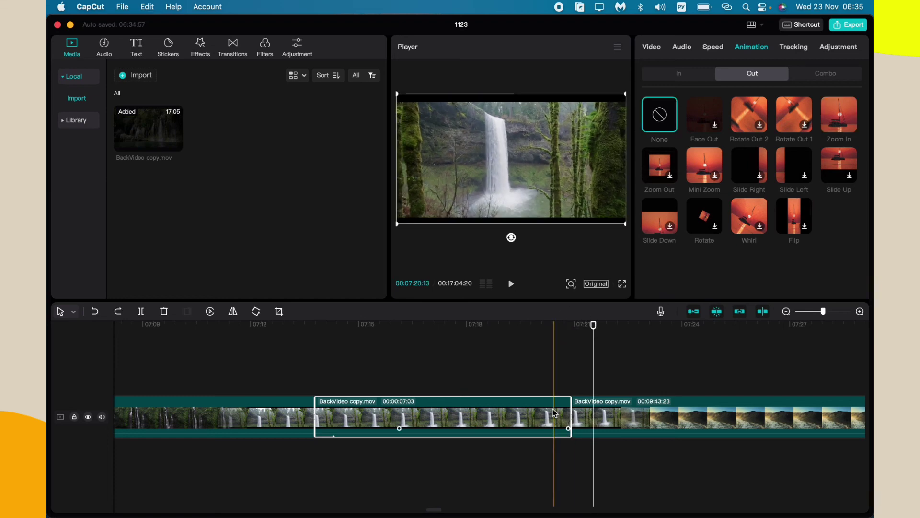
- Give the piece after the 07:21 cut the Shake 2 entrance and preview it
click(623, 427)
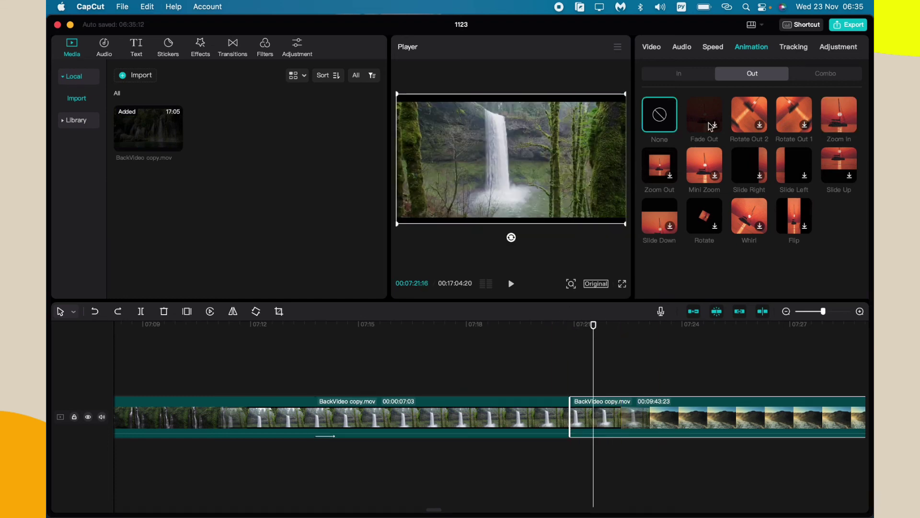
click(690, 77)
click(747, 134)
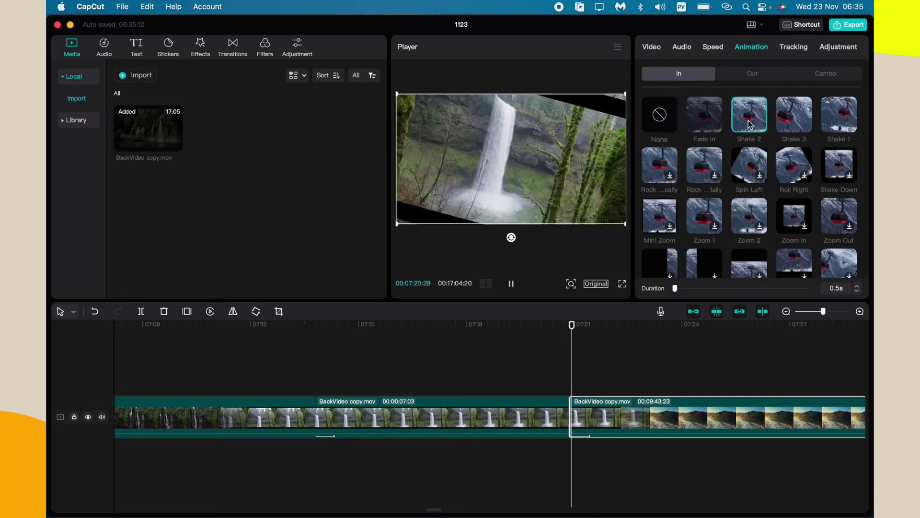
click(555, 324)
key(space)
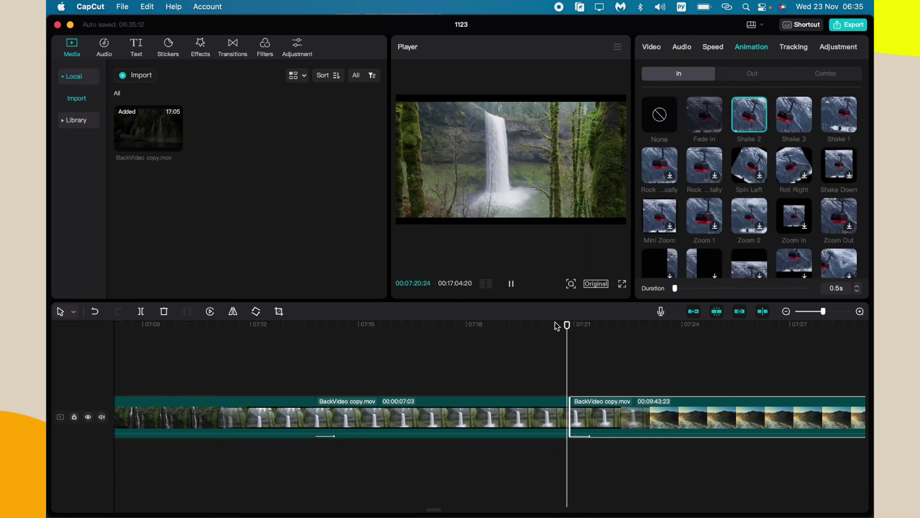